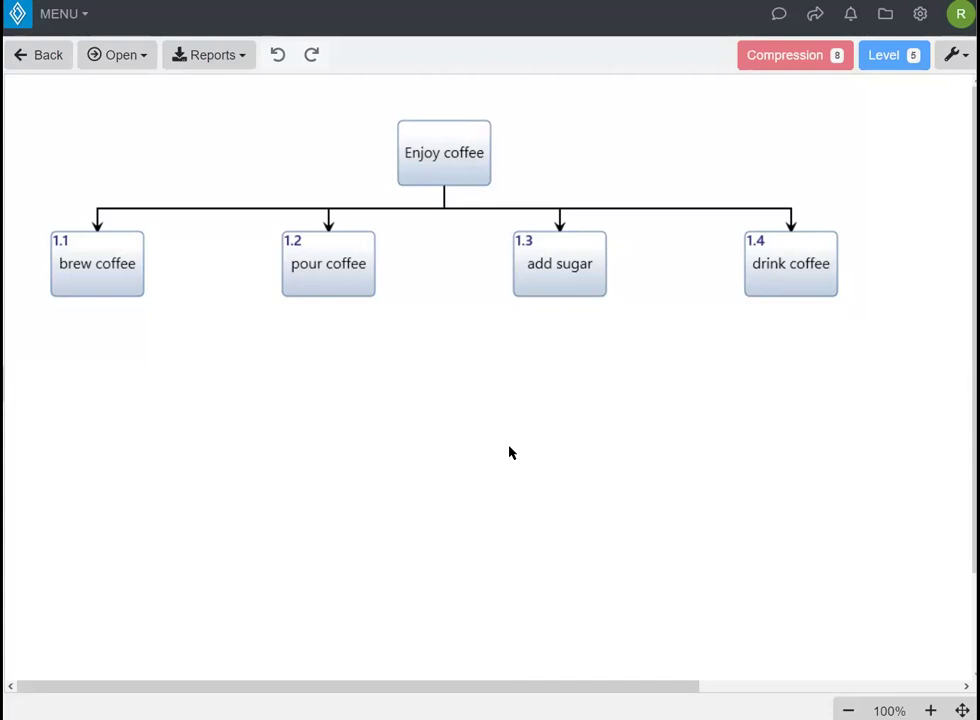
Open Enjoy coffee in the Activity Diagram view
{"action": "left_click", "coordinate": [115, 57]}
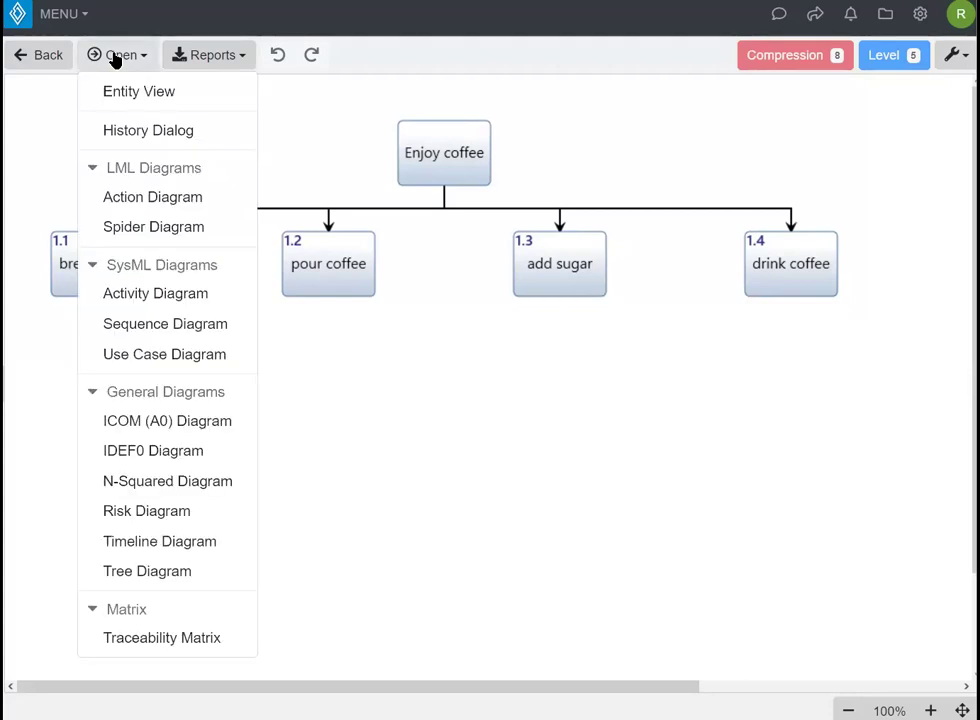
{"action": "left_click", "coordinate": [124, 294]}
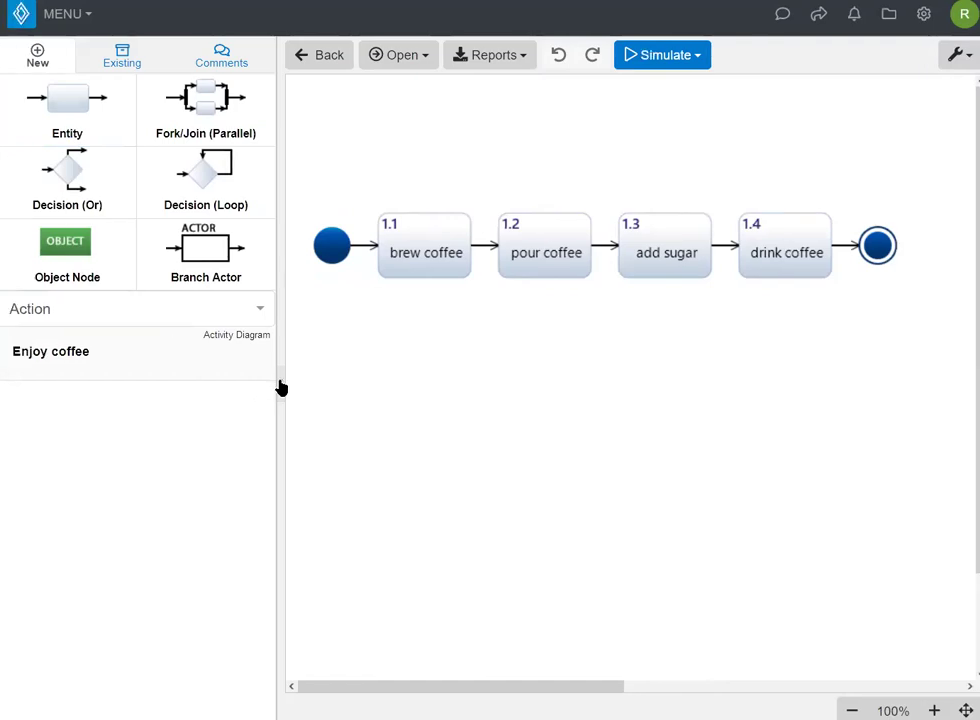
Insert an Or decision named 'prefer sugar?' between pour coffee and add sugar
{"action": "left_click", "coordinate": [281, 388]}
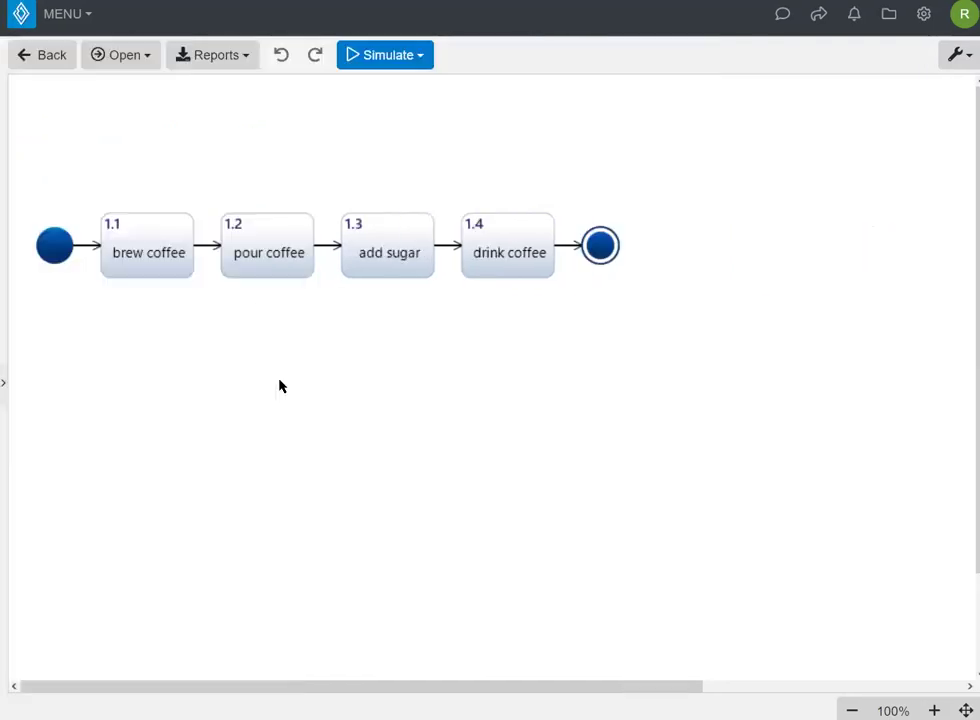
{"action": "left_click", "coordinate": [5, 389]}
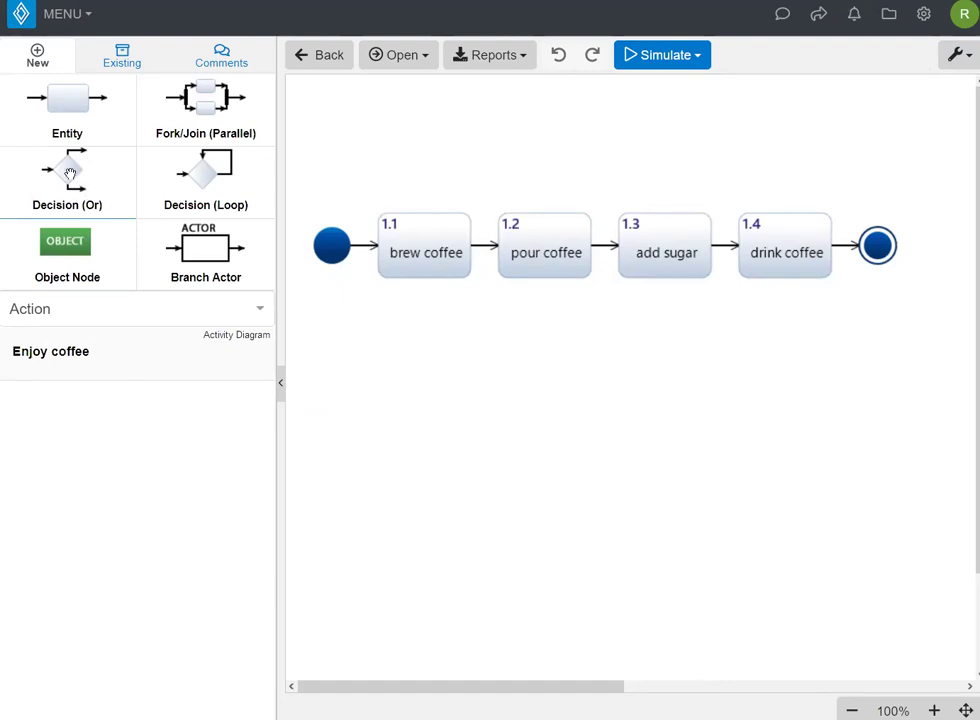
{"action": "left_click_drag", "start_coordinate": [70, 174], "coordinate": [523, 234]}
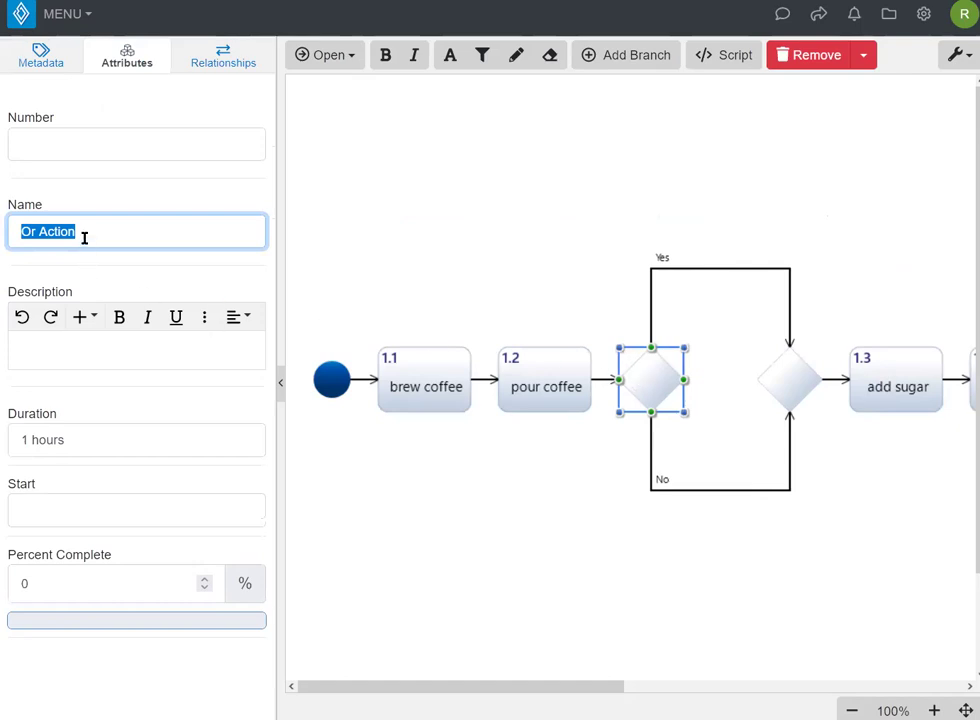
{"action": "type", "text": "liqu"}
{"action": "key", "text": "BackSpace"}
{"action": "key", "text": "BackSpace"}
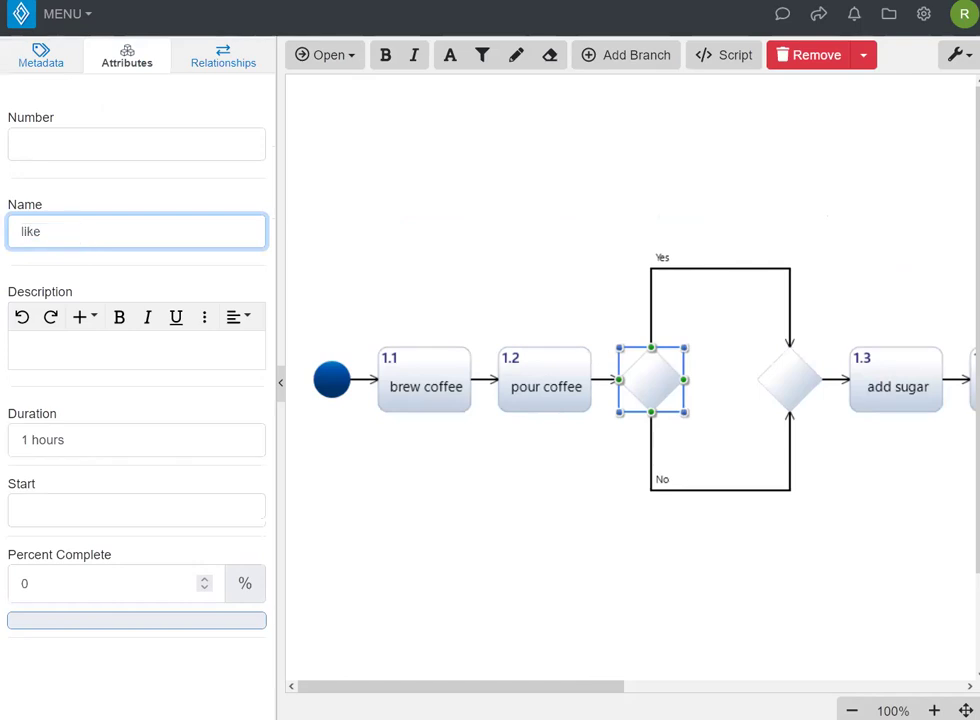
{"action": "key", "text": "BackSpace"}
{"action": "key", "text": "BackSpace"}
{"action": "type", "text": "prefer sugar?"}
Move add sugar onto the Yes branch of prefer sugar?, so No bypasses it to drink coffee
{"action": "left_click", "coordinate": [524, 506]}
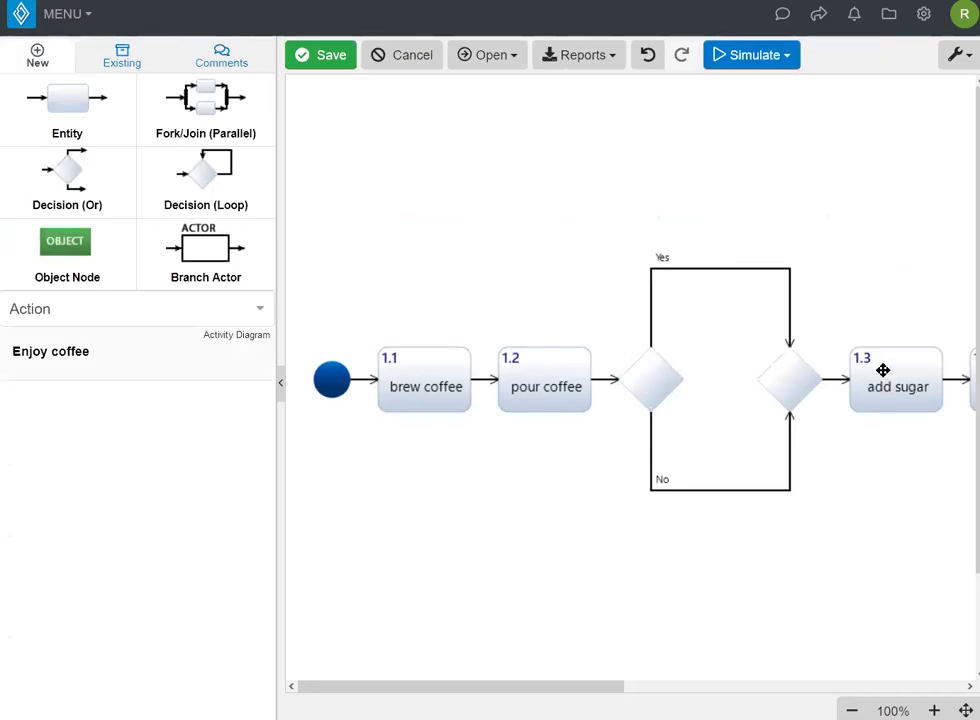
{"action": "mouse_move", "coordinate": [883, 370]}
{"action": "left_mouse_down"}
{"action": "mouse_move", "coordinate": [770, 290]}
{"action": "mouse_move", "coordinate": [703, 270]}
{"action": "left_mouse_up"}
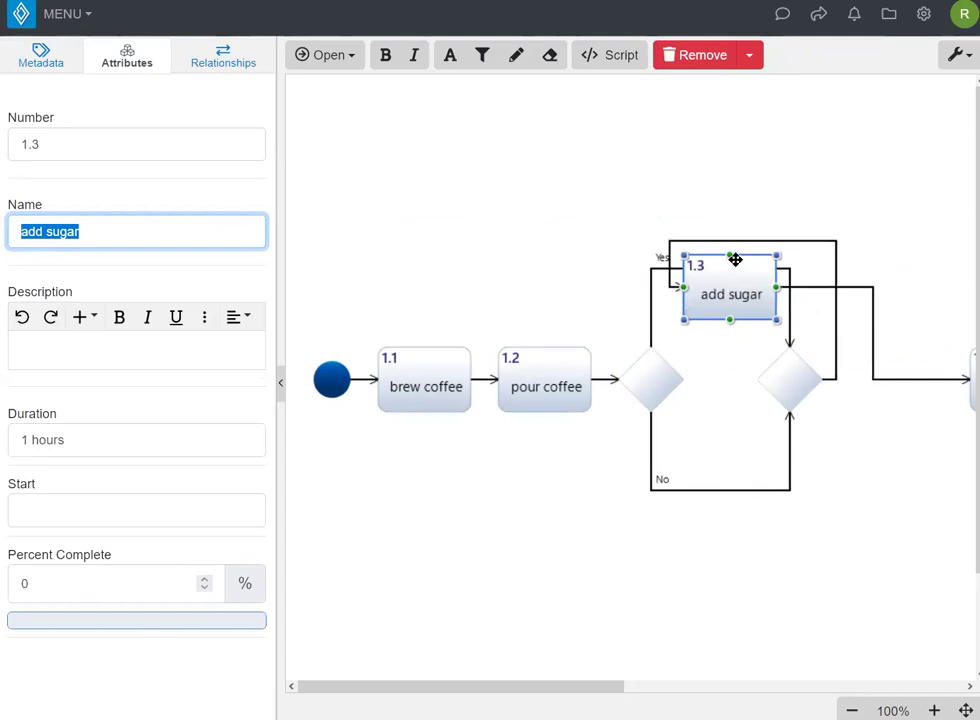
{"action": "mouse_move", "coordinate": [734, 258]}
{"action": "left_mouse_down"}
{"action": "mouse_move", "coordinate": [825, 328]}
{"action": "mouse_move", "coordinate": [888, 438]}
{"action": "mouse_move", "coordinate": [866, 374]}
{"action": "mouse_move", "coordinate": [755, 252]}
{"action": "mouse_move", "coordinate": [739, 260]}
{"action": "left_mouse_up"}
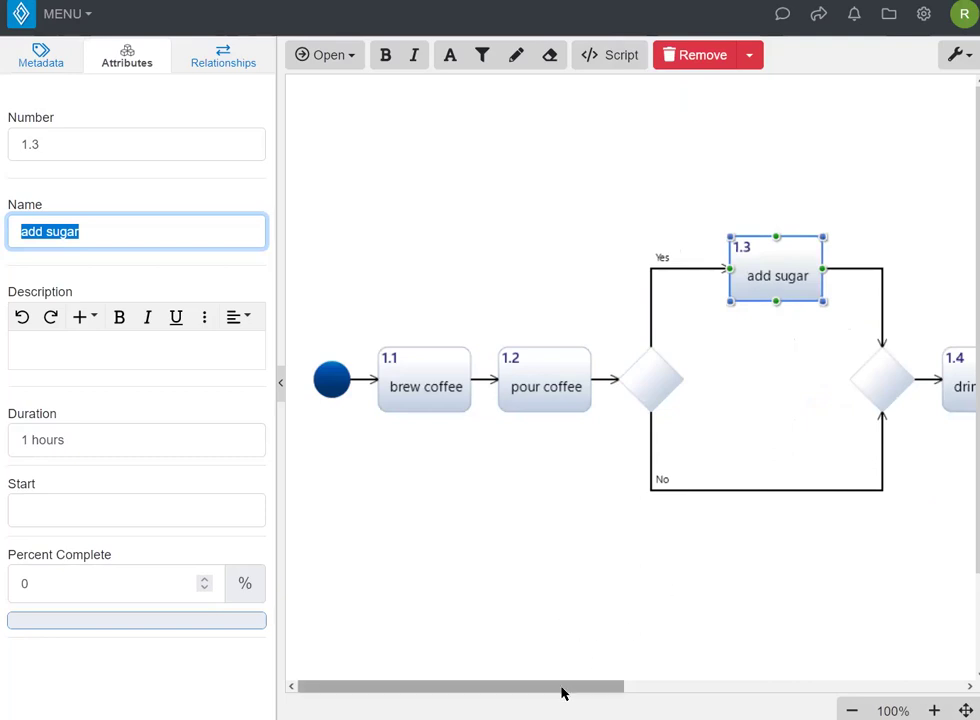
{"action": "left_click", "coordinate": [651, 380]}
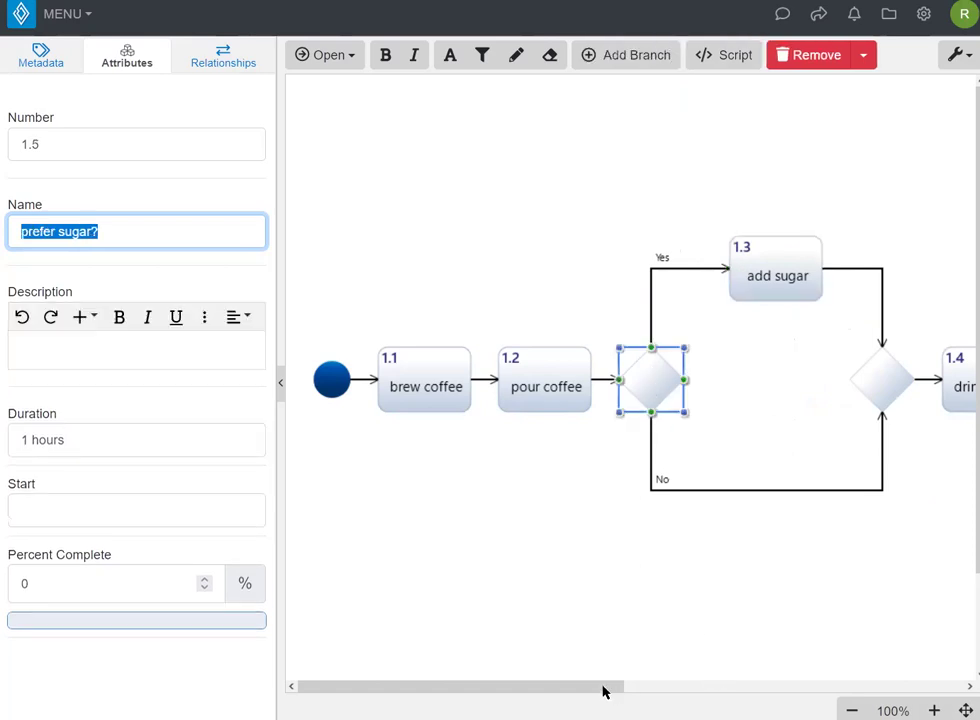
{"action": "left_click_drag", "start_coordinate": [600, 690], "coordinate": [623, 686]}
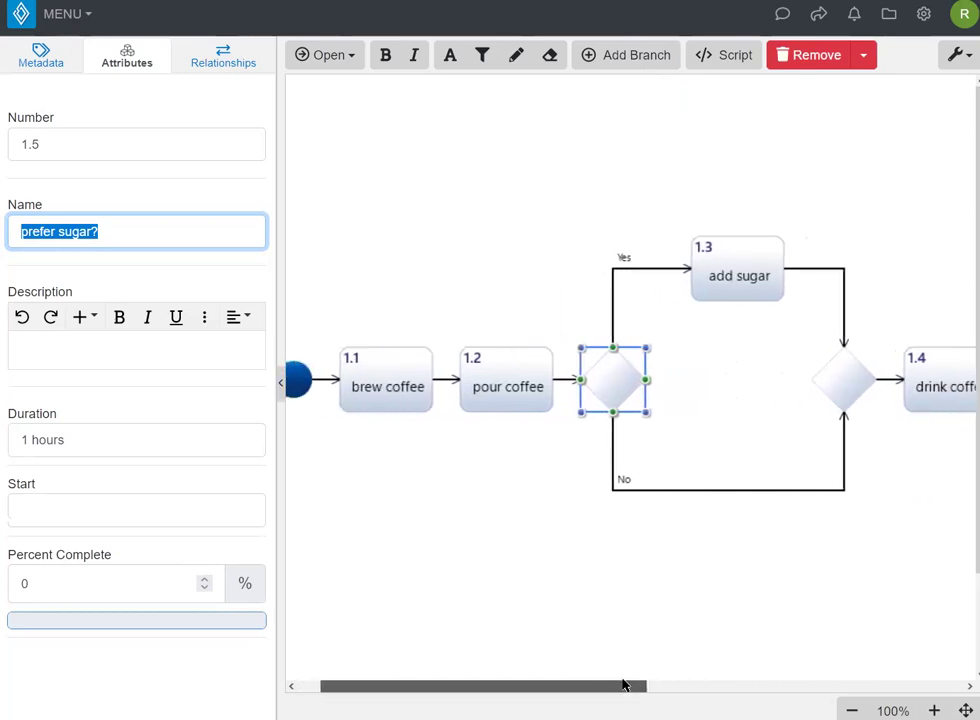
Add a loop named 'another cup?' after brew coffee, enclosing pour coffee and the sugar decision
{"action": "left_click", "coordinate": [408, 447]}
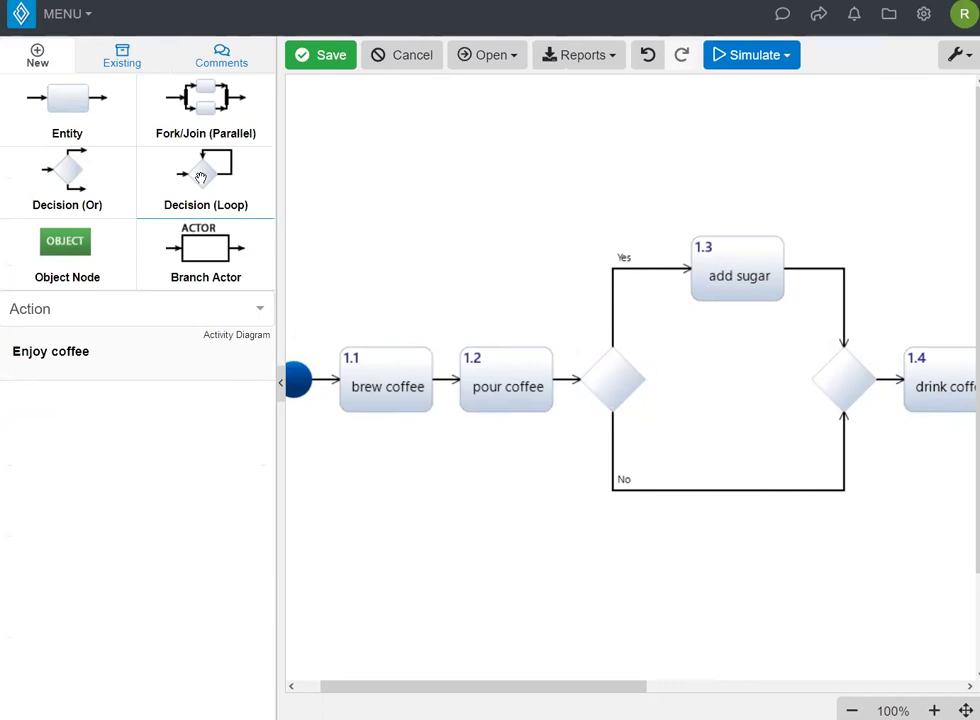
{"action": "left_click_drag", "start_coordinate": [201, 178], "coordinate": [454, 383]}
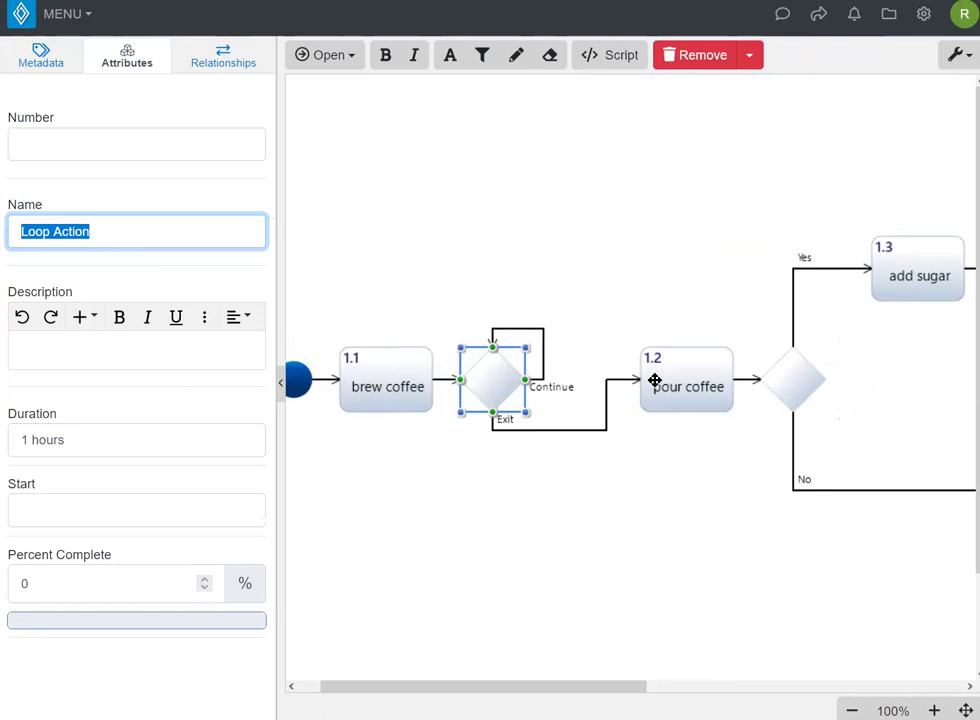
{"action": "left_click_drag", "start_coordinate": [652, 376], "coordinate": [543, 389]}
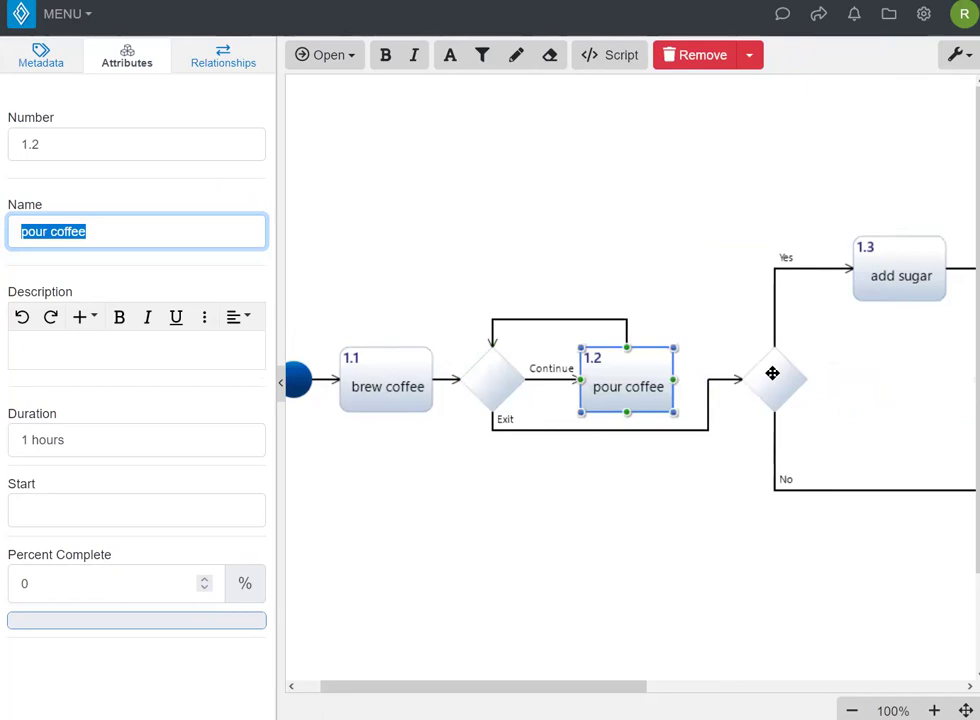
{"action": "left_click_drag", "start_coordinate": [772, 373], "coordinate": [596, 328]}
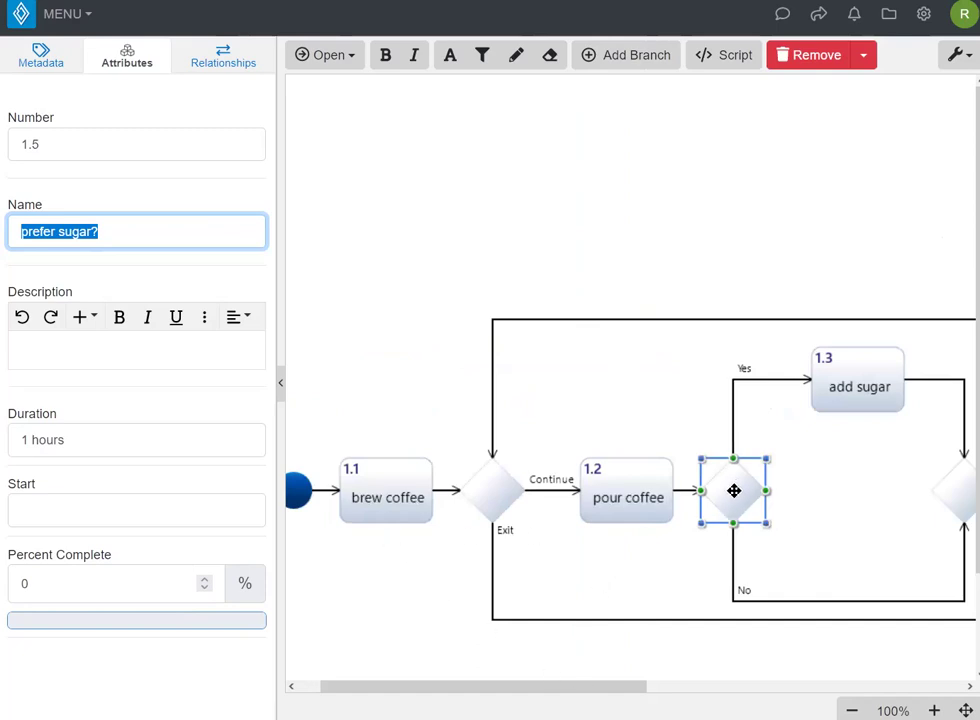
{"action": "left_click", "coordinate": [494, 498]}
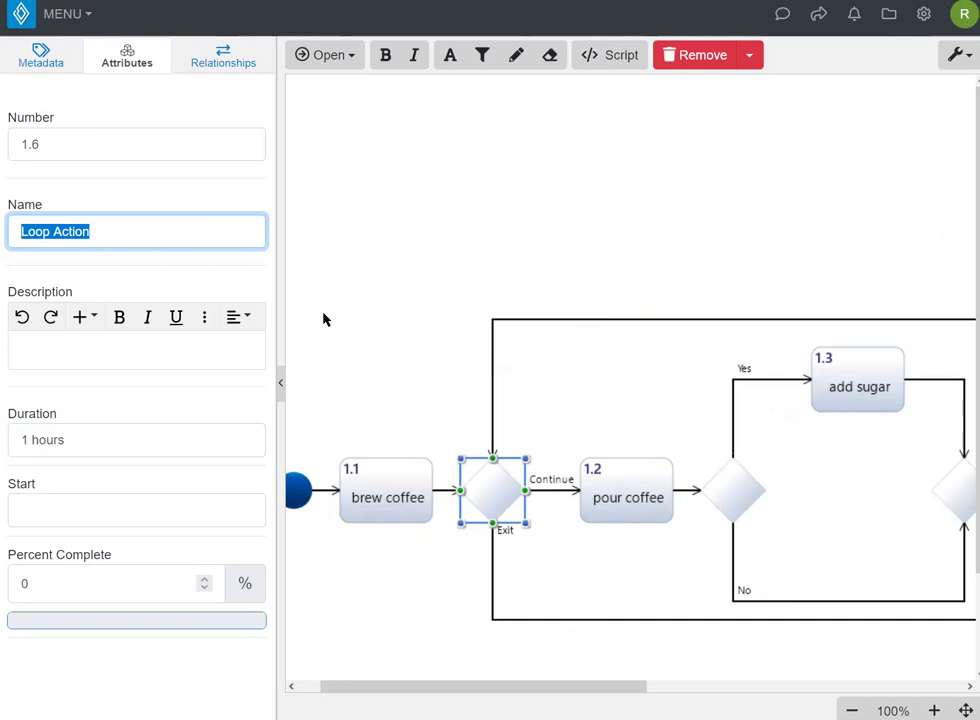
{"action": "type", "text": "anot"}
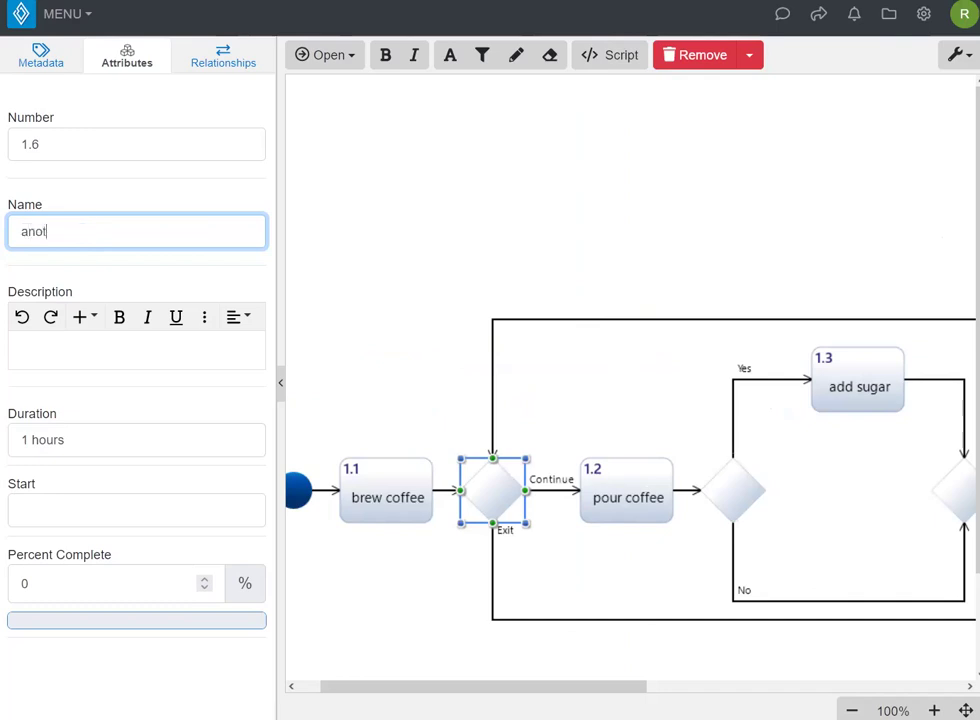
{"action": "type", "text": "her cup?"}
Move drink coffee into the another cup? loop, after the sugar merge
{"action": "left_click", "coordinate": [455, 228]}
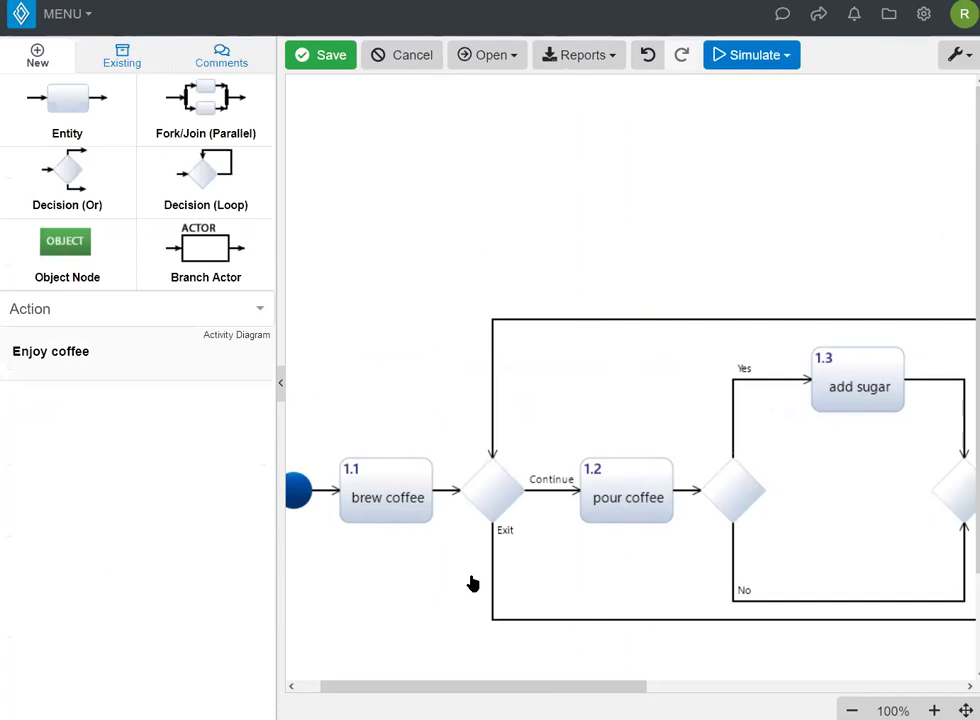
{"action": "left_click_drag", "start_coordinate": [442, 691], "coordinate": [620, 686]}
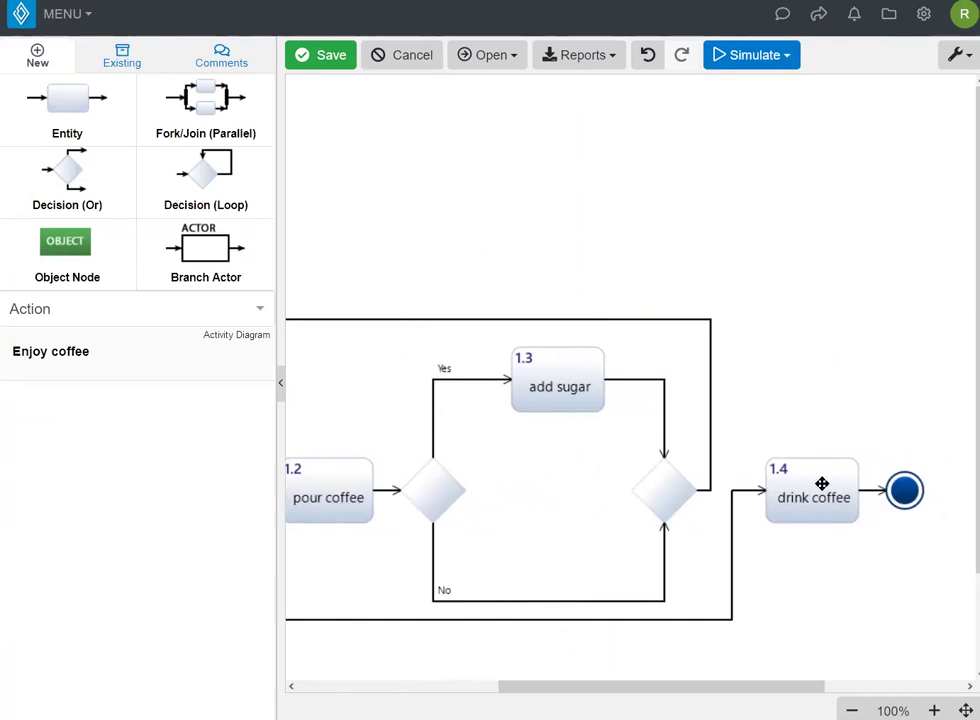
{"action": "left_click_drag", "start_coordinate": [822, 484], "coordinate": [713, 435]}
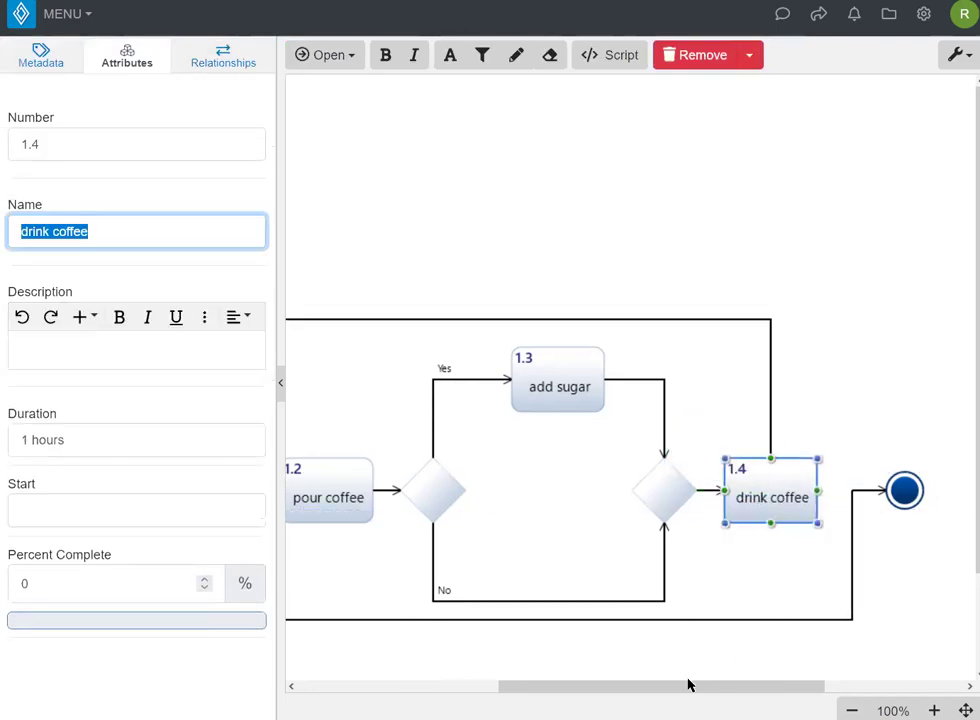
{"action": "left_click_drag", "start_coordinate": [688, 685], "coordinate": [464, 689]}
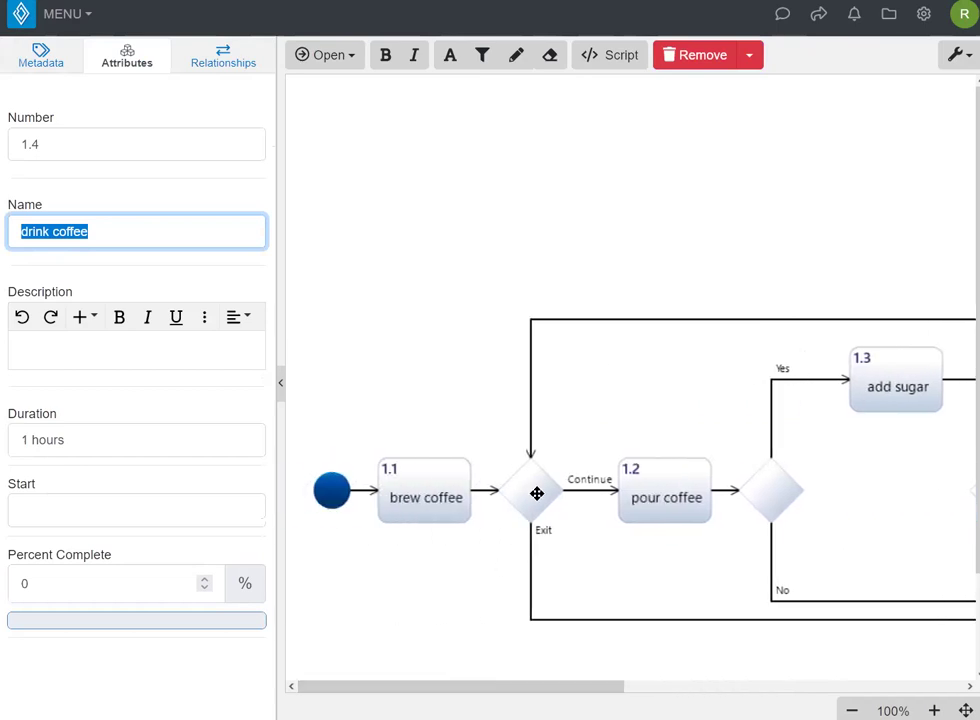
Save and close the diagram, then check the hierarchy for 1.5 prefer sugar? and 1.6 another cup?
{"action": "left_click", "coordinate": [366, 165]}
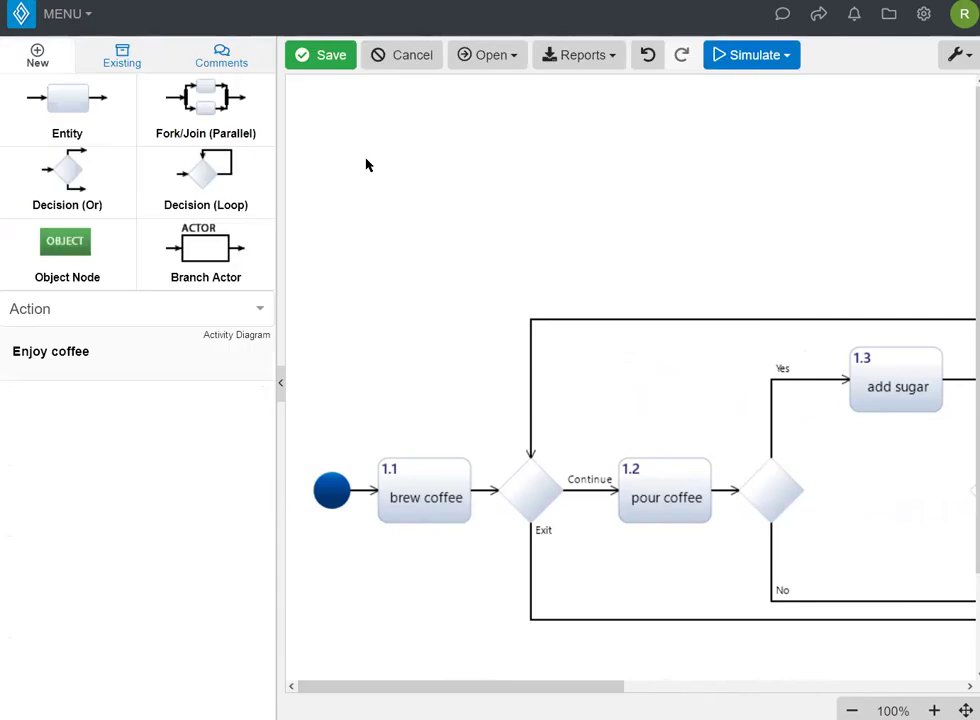
{"action": "left_click", "coordinate": [318, 56]}
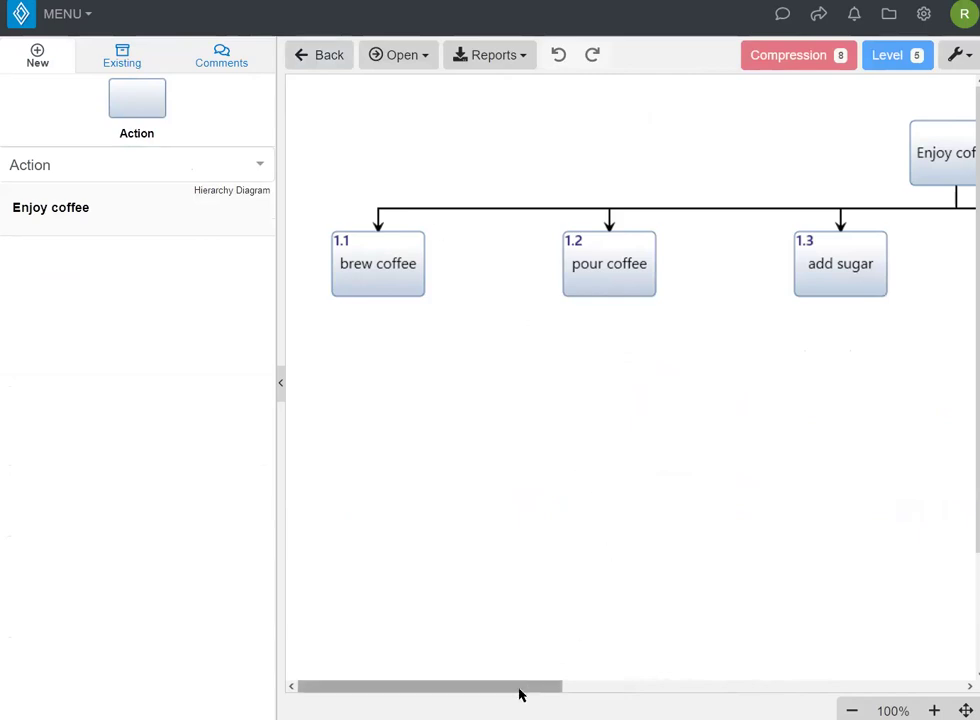
{"action": "left_click_drag", "start_coordinate": [521, 692], "coordinate": [745, 682]}
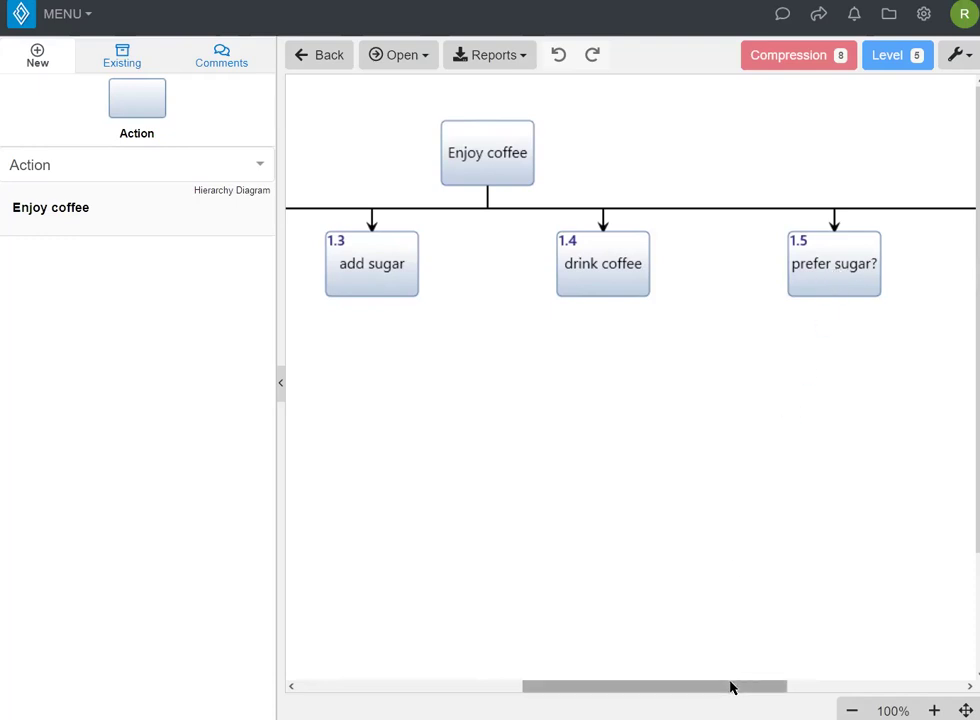
{"action": "left_click_drag", "start_coordinate": [728, 689], "coordinate": [505, 688]}
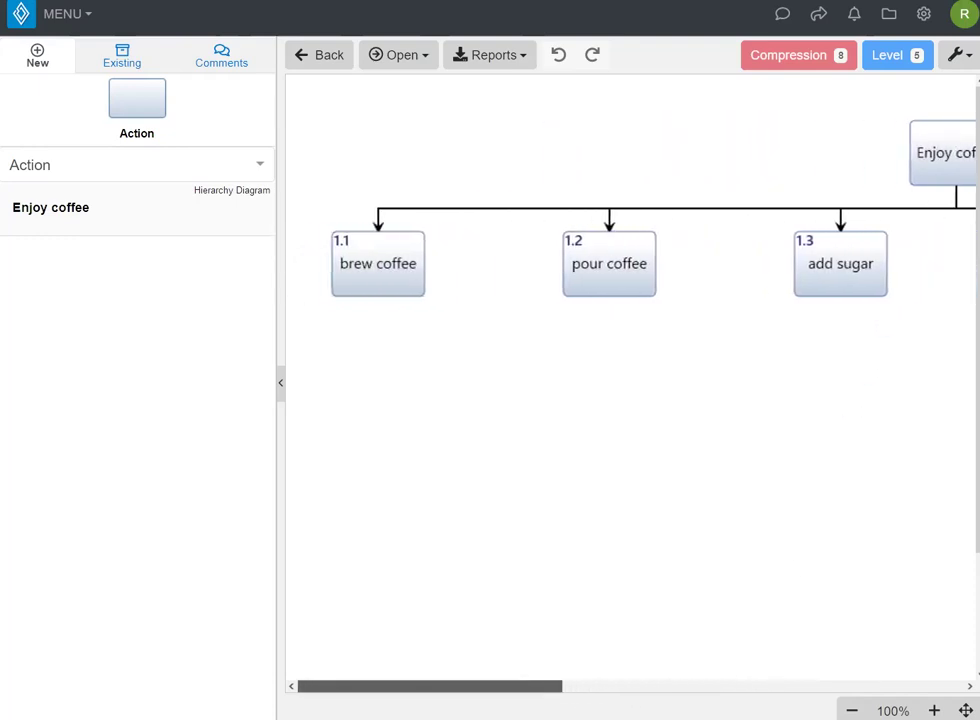
{"action": "mouse_move", "coordinate": [430, 686]}
{"action": "left_mouse_down"}
{"action": "mouse_move", "coordinate": [512, 686]}
{"action": "mouse_move", "coordinate": [432, 686]}
{"action": "left_mouse_up"}
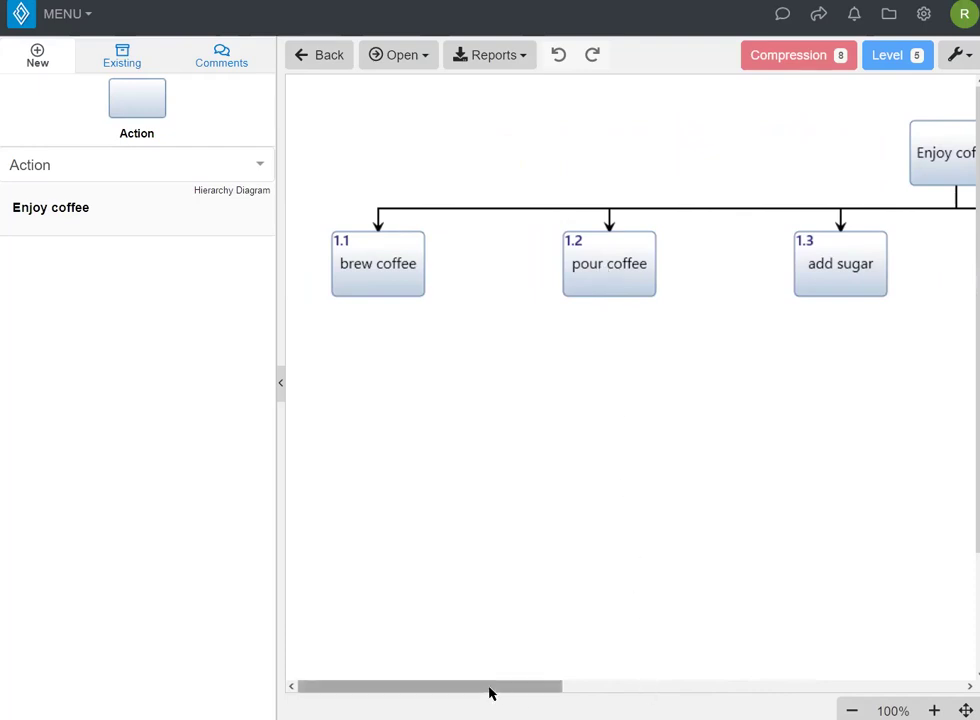
{"action": "left_click_drag", "start_coordinate": [490, 692], "coordinate": [825, 692]}
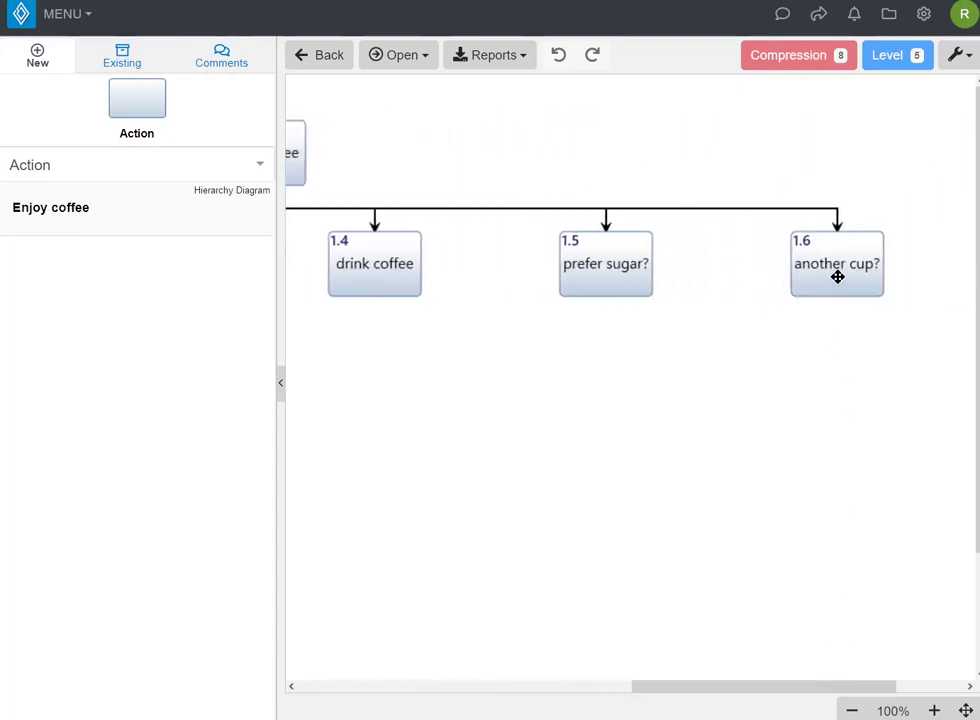